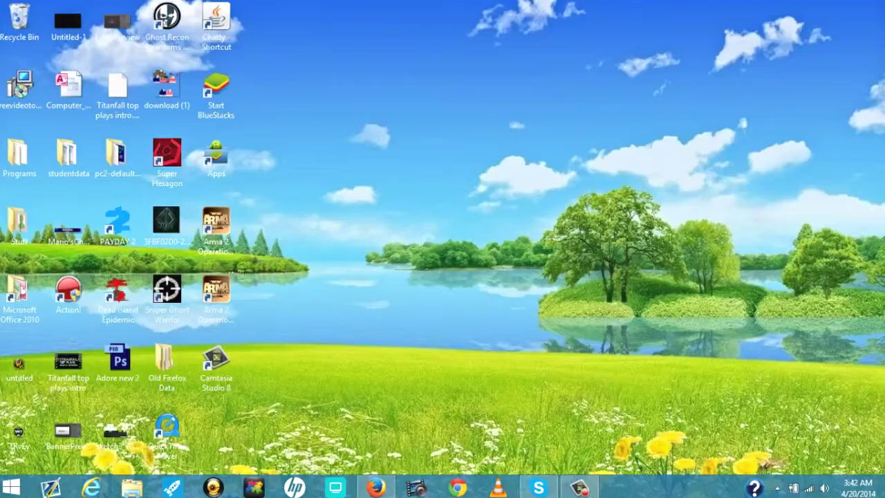
- Review the Livestreamer Version 1.7.5 release notes and installation information on its GitHub releases page in Firefox
{"action": "left_click", "coordinate": [376, 488]}
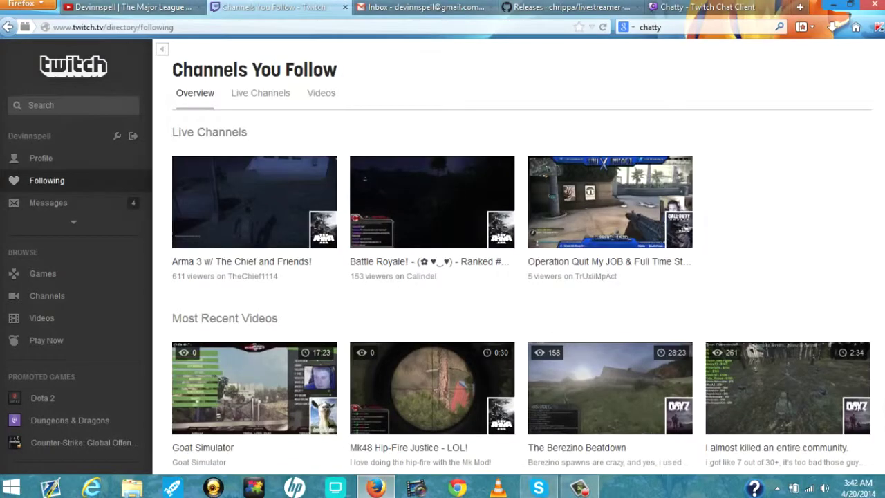
{"action": "key", "text": "ctrl+Tab"}
{"action": "key", "text": "ctrl+Tab"}
{"action": "scroll", "coordinate": [476, 258], "scroll_direction": "up", "scroll_amount": 4}
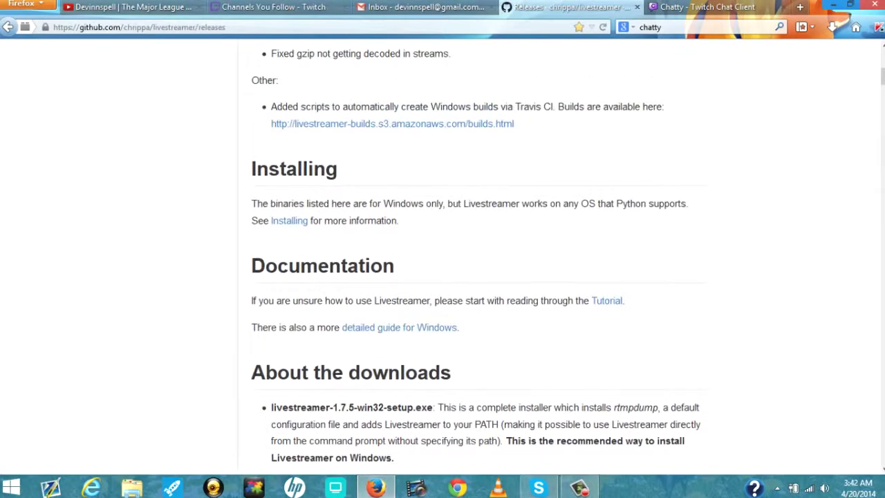
{"action": "scroll", "coordinate": [476, 257], "scroll_direction": "up", "scroll_amount": 8}
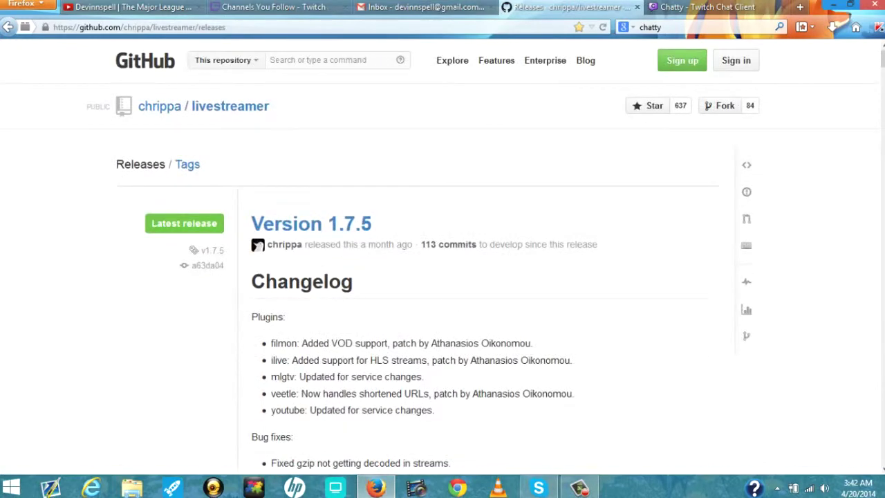
{"action": "scroll", "coordinate": [415, 332], "scroll_direction": "down", "scroll_amount": 5}
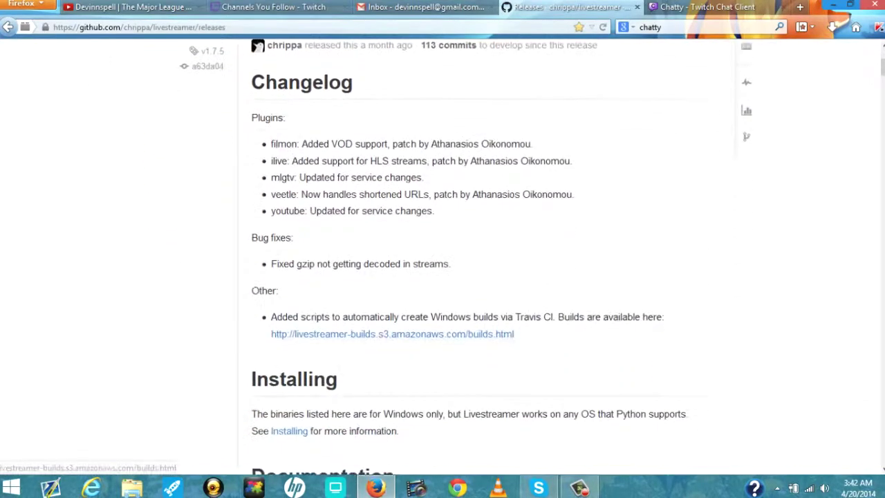
{"action": "scroll", "coordinate": [466, 257], "scroll_direction": "down", "scroll_amount": 3}
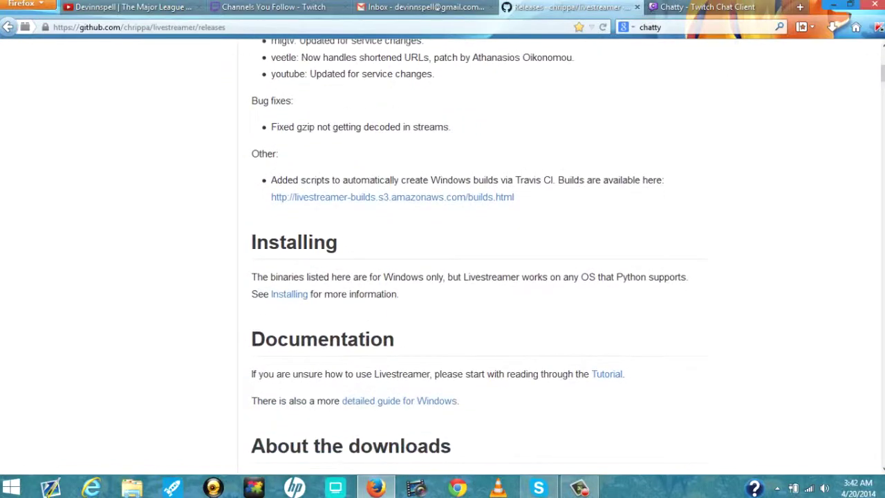
{"action": "key", "text": "super+d"}
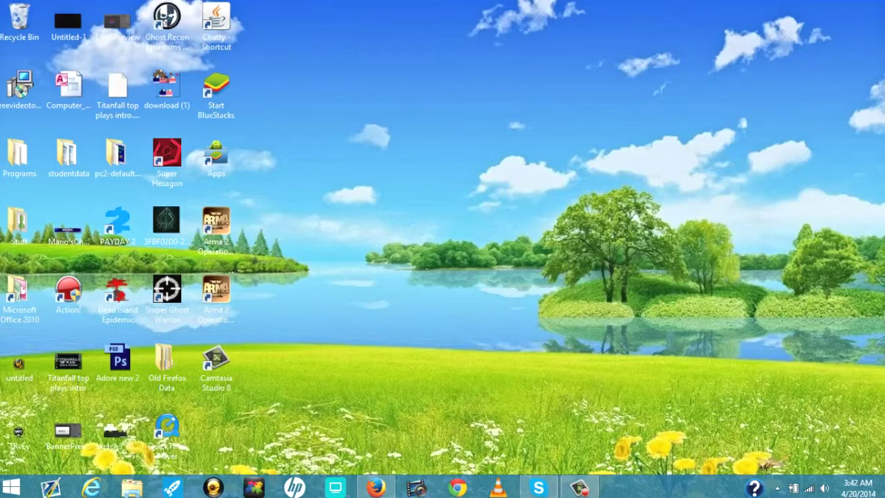
- Run the Windows command "livestreamer.exe twitch.tv/Calindel source" to play the channel's stream in VLC
{"action": "key", "text": "super"}
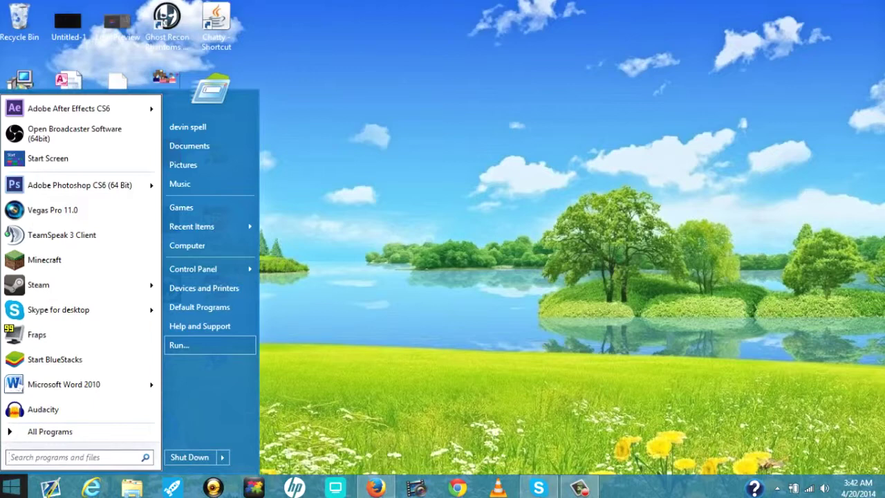
{"action": "left_click", "coordinate": [179, 345]}
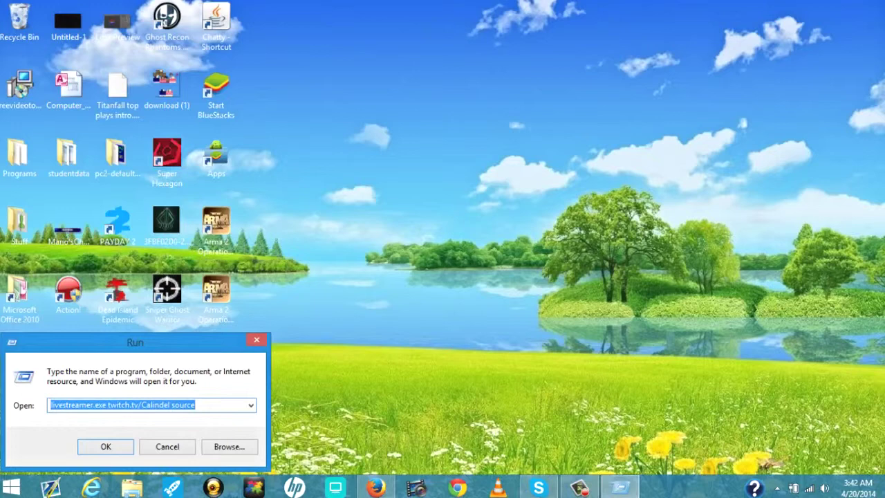
{"action": "key", "text": "Home"}
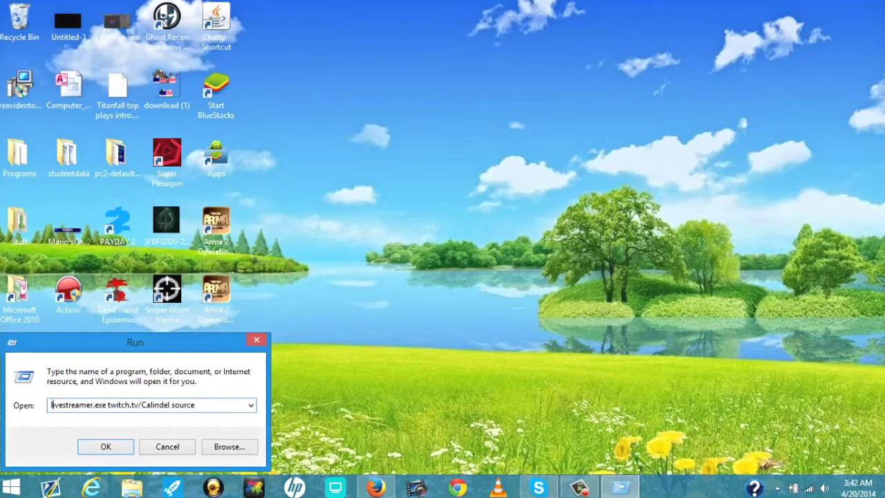
{"action": "left_click_drag", "start_coordinate": [141, 404], "coordinate": [170, 405]}
{"action": "key", "text": "End"}
{"action": "key", "text": "ctrl+shift+Left"}
{"action": "key", "text": "End"}
{"action": "key", "text": "Return"}
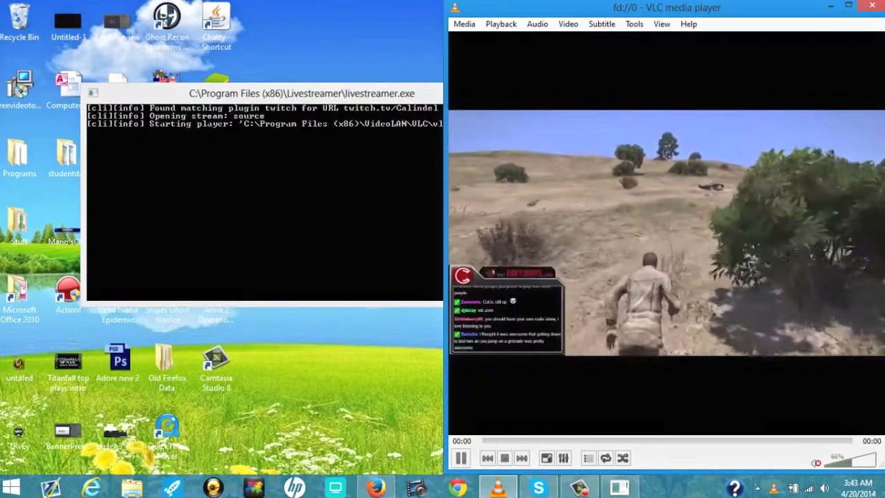
- Close the Livestreamer console window and bring up the Chatty website in Firefox
{"action": "key", "text": "alt+Tab"}
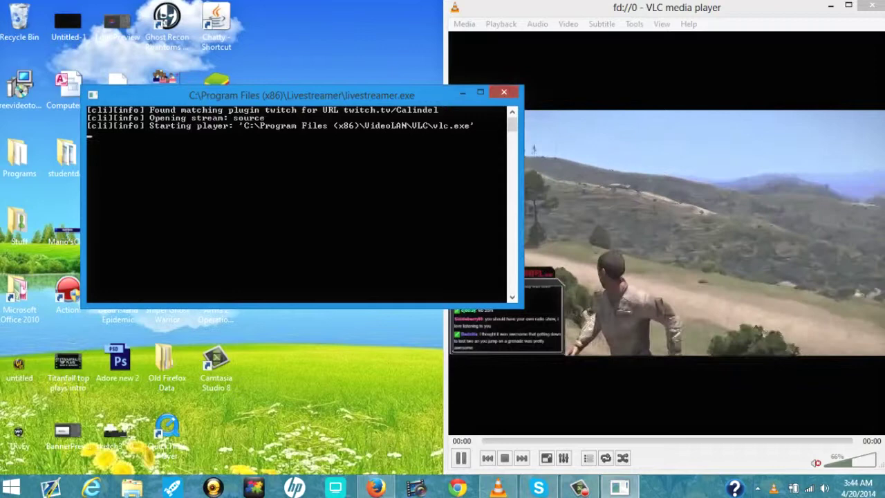
{"action": "left_click", "coordinate": [504, 92]}
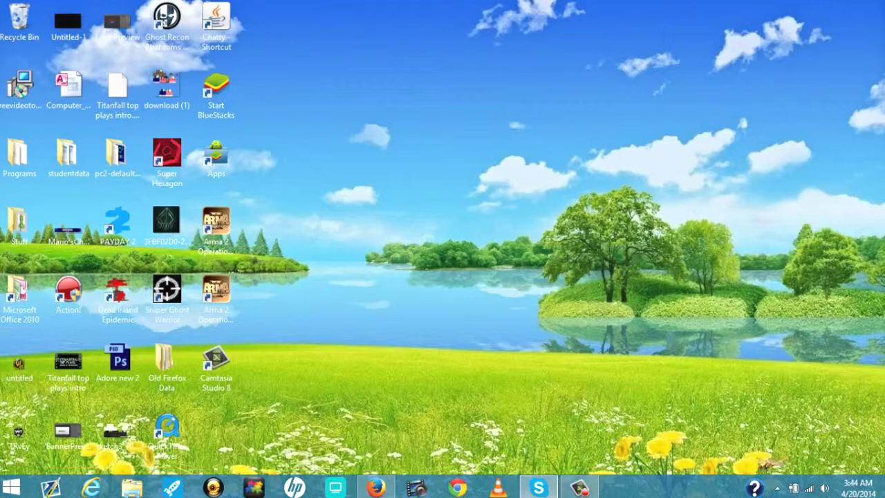
{"action": "left_click", "coordinate": [375, 488]}
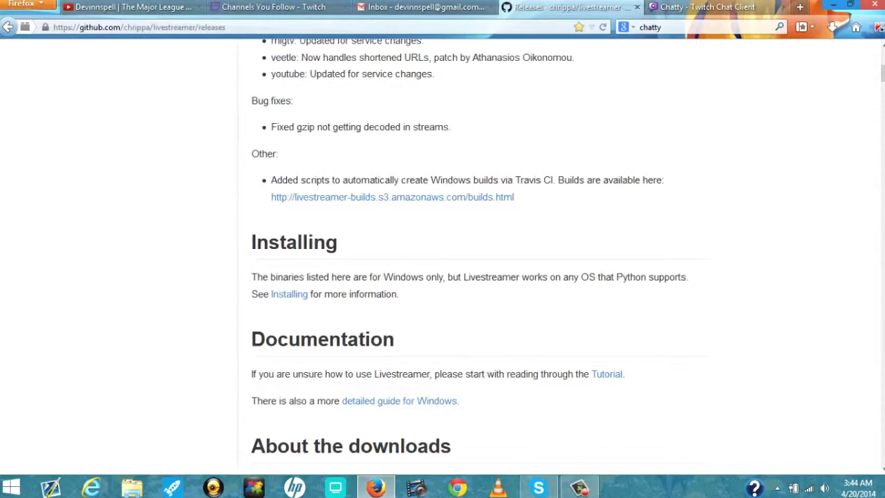
{"action": "left_click", "coordinate": [712, 7]}
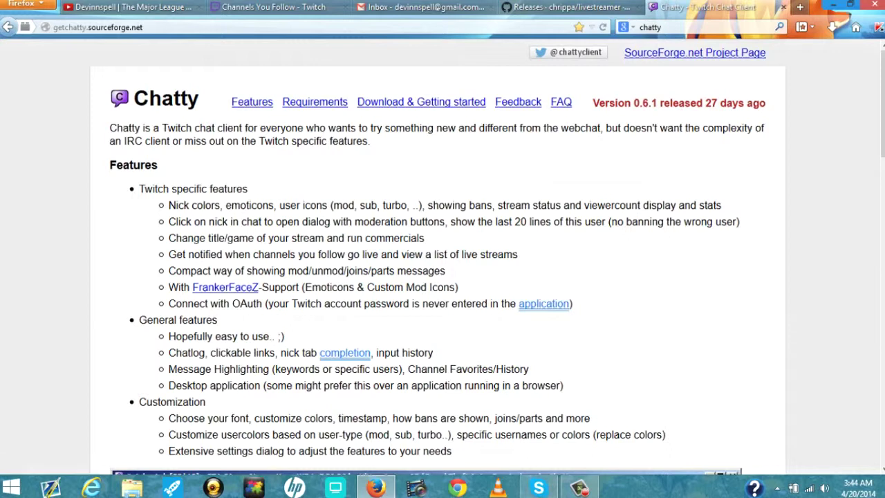
- Open the Chatty desktop shortcut with Java(TM) Platform SE binary
{"action": "left_click", "coordinate": [376, 488]}
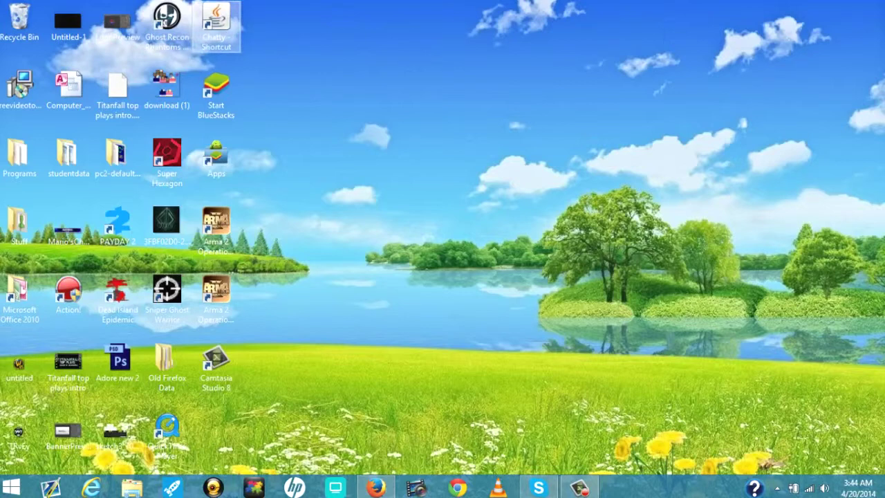
{"action": "right_click", "coordinate": [223, 33]}
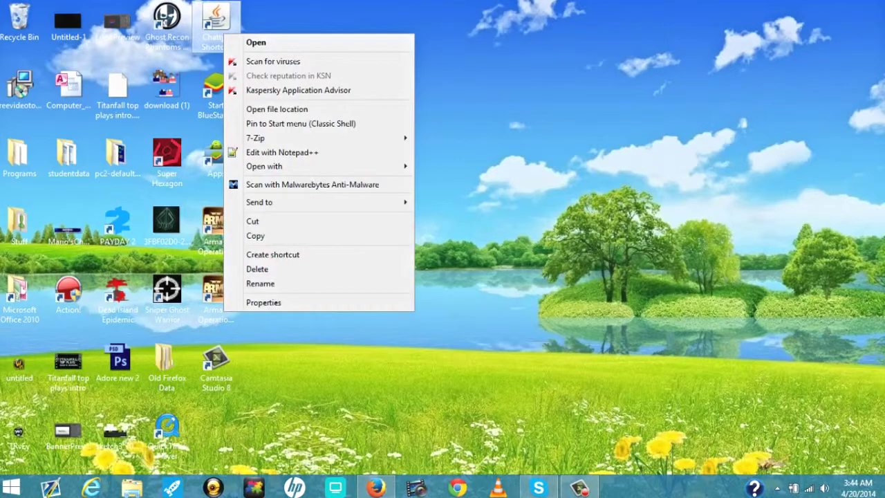
{"action": "mouse_move", "coordinate": [325, 166]}
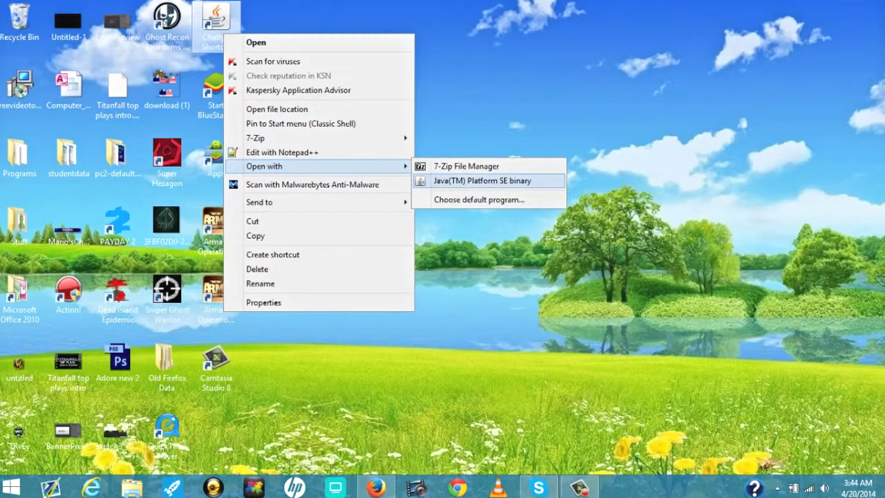
{"action": "left_click", "coordinate": [482, 181]}
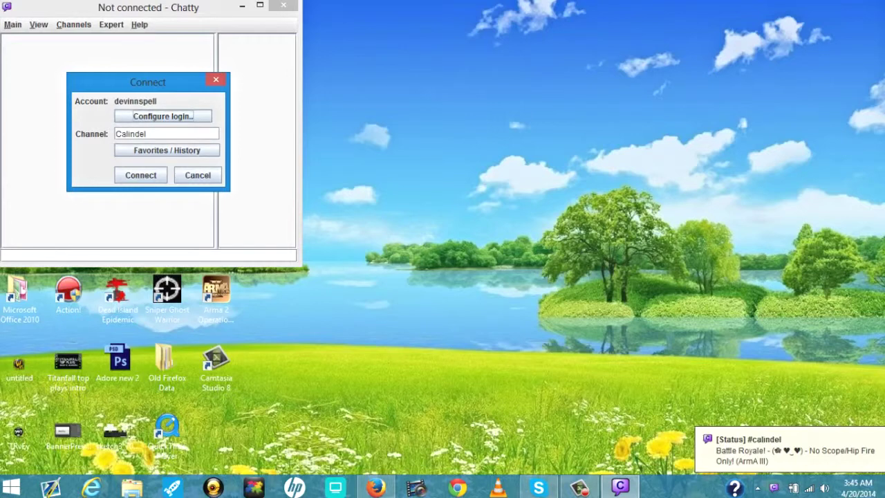
- Check the channel favorites and history from Chatty's Connect dialog, and dismiss the dialog without connecting
{"action": "key", "text": "Tab"}
{"action": "key", "text": "Tab"}
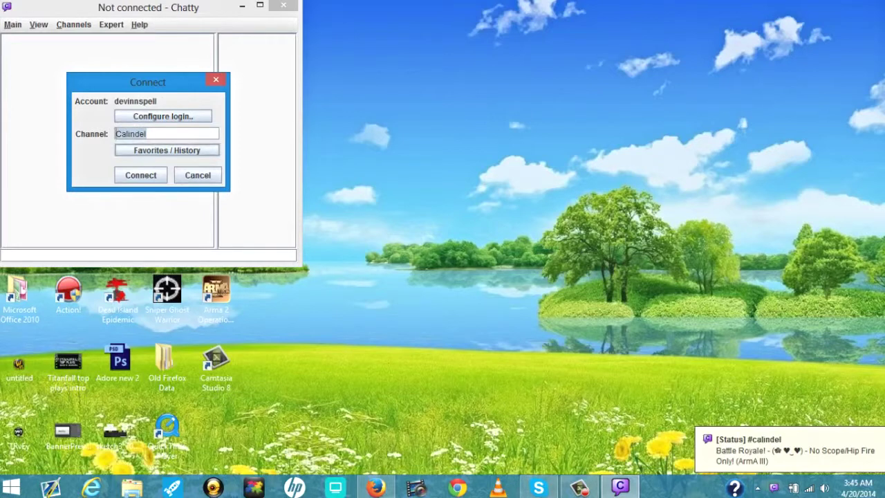
{"action": "key", "text": "space"}
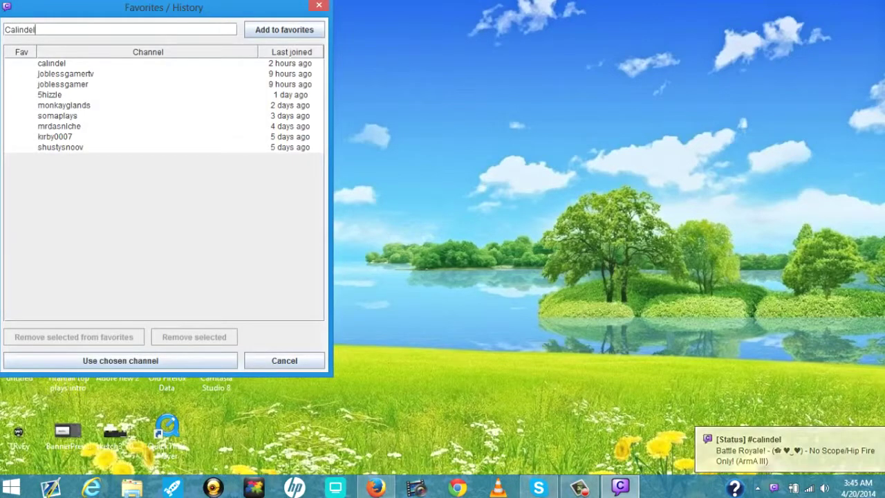
{"action": "key", "text": "Escape"}
{"action": "key", "text": "Tab"}
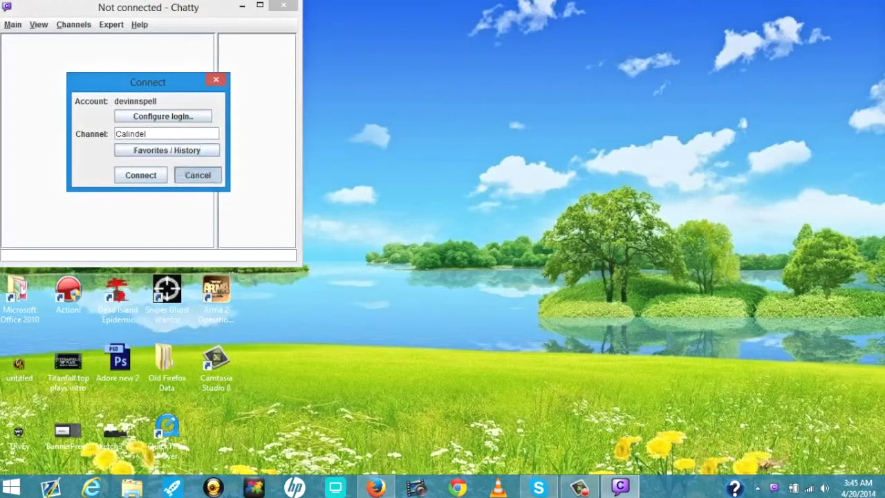
{"action": "key", "text": "space"}
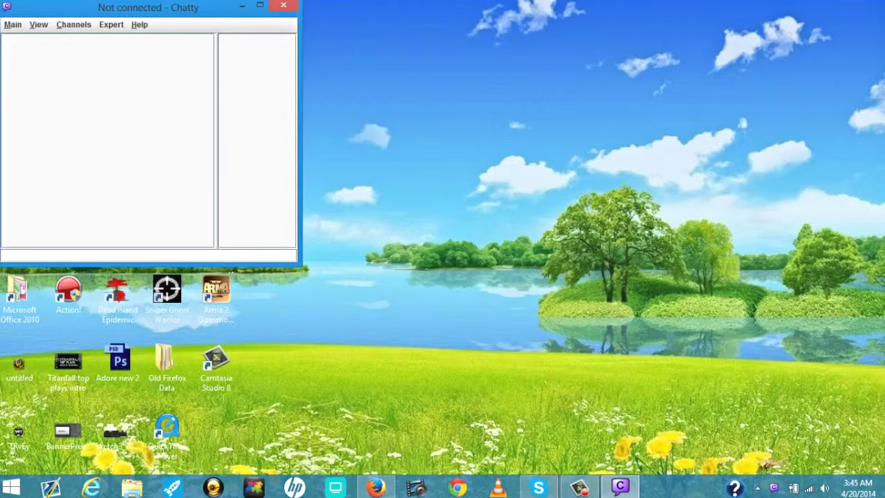
- Open Chatty's Live Streams list and move its window clear of the main chat window
{"action": "key", "text": "alt+c"}
{"action": "key", "text": "Return"}
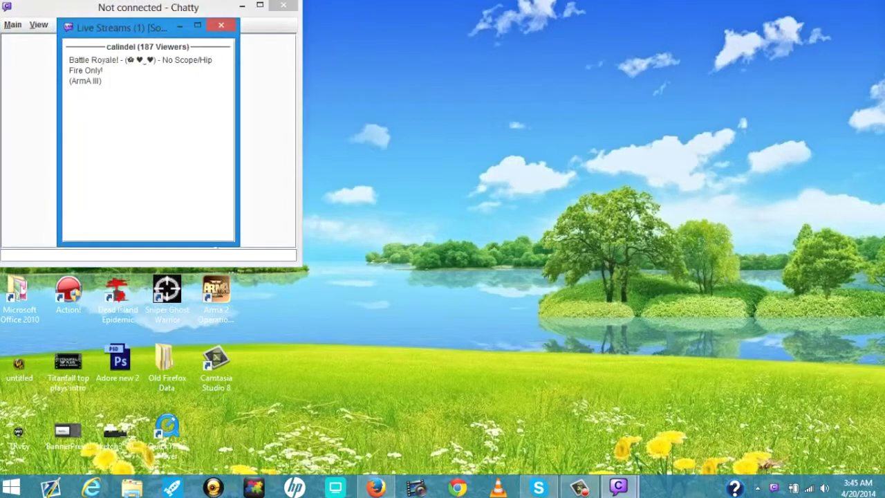
{"action": "left_click_drag", "start_coordinate": [117, 28], "coordinate": [473, 36]}
- Join the calindel channel from its Live Streams entry and connect to its chat
{"action": "right_click", "coordinate": [493, 90]}
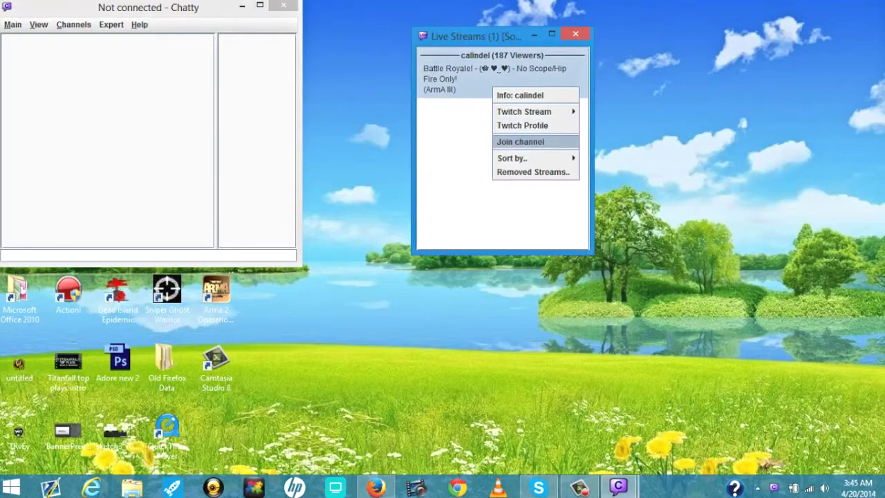
{"action": "mouse_move", "coordinate": [524, 112]}
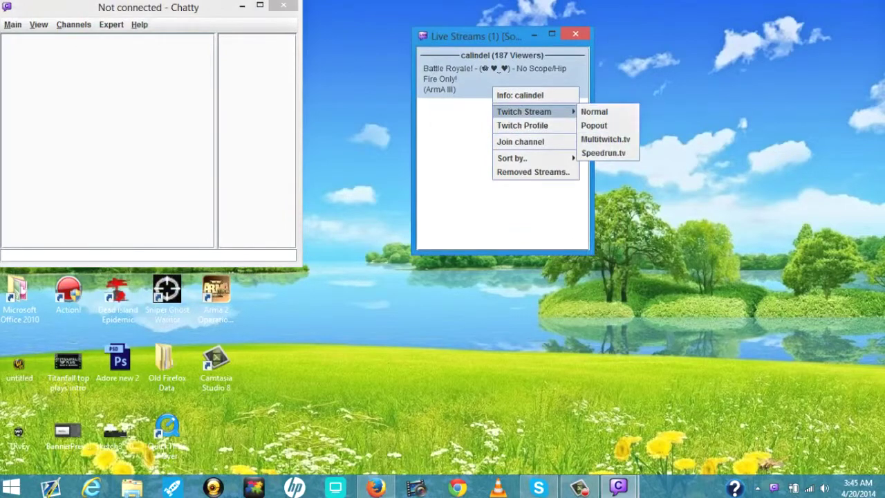
{"action": "mouse_move", "coordinate": [512, 157]}
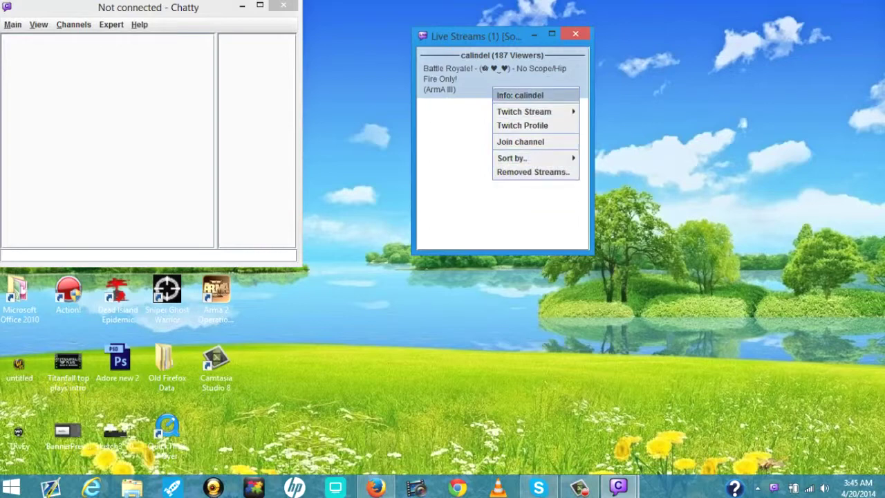
{"action": "key", "text": "Escape"}
{"action": "right_click", "coordinate": [516, 57]}
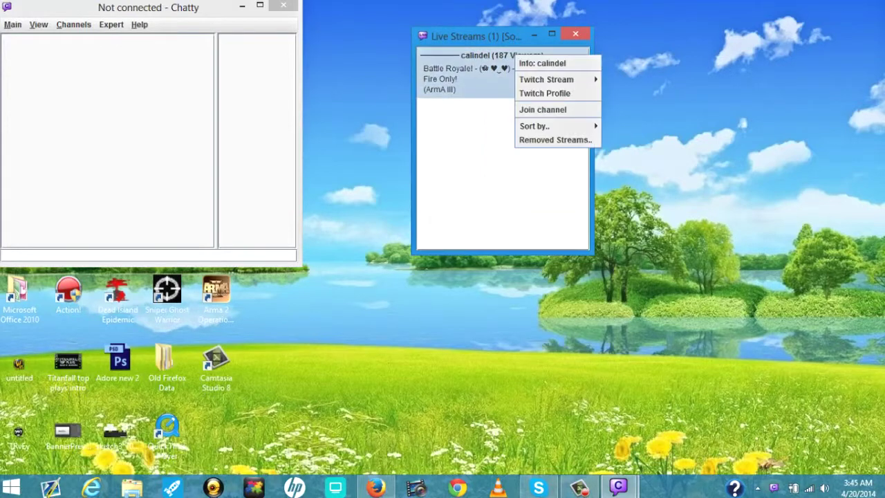
{"action": "left_click", "coordinate": [543, 109]}
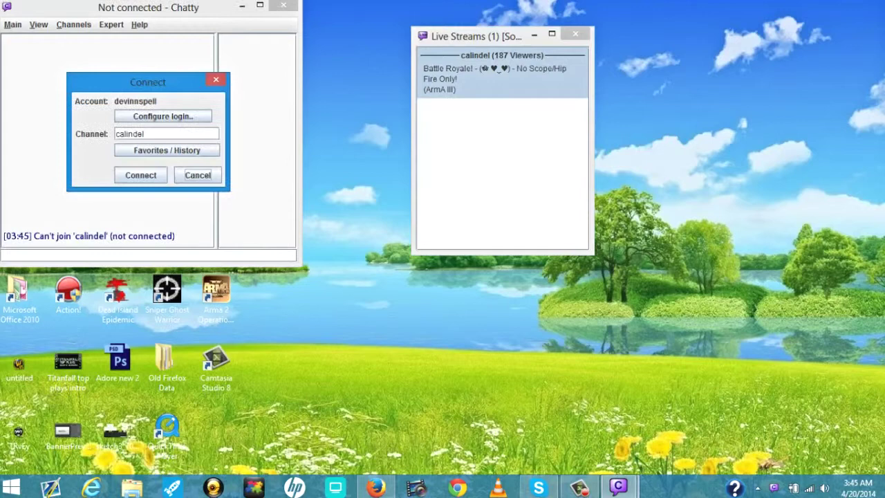
{"action": "key", "text": "Return"}
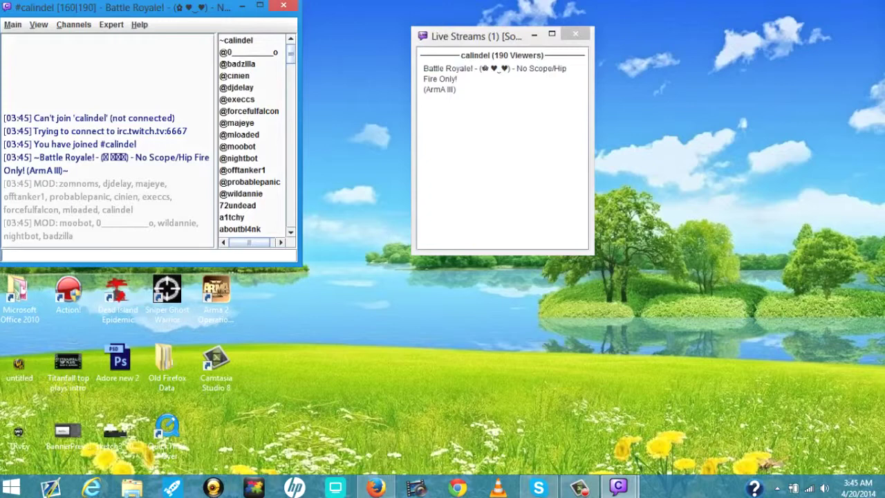
{"action": "type", "text": "dadadasdad"}
{"action": "key", "text": "Return"}
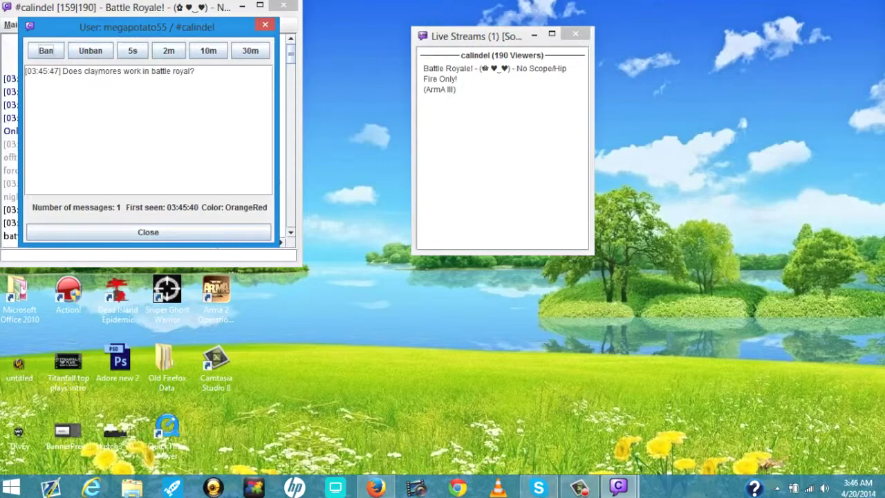
- Highlight the chat message about claymores in the viewer's user information dialog, and close the dialog
{"action": "left_click_drag", "start_coordinate": [196, 71], "coordinate": [25, 71]}
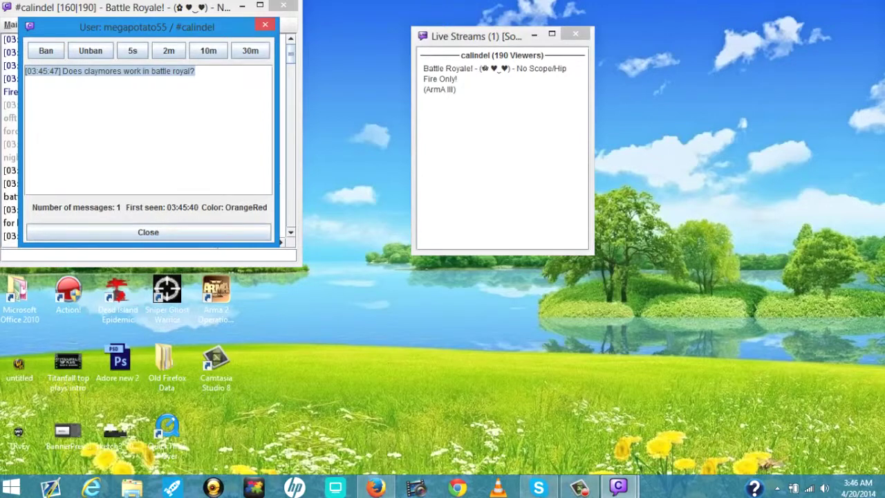
{"action": "left_click", "coordinate": [148, 232]}
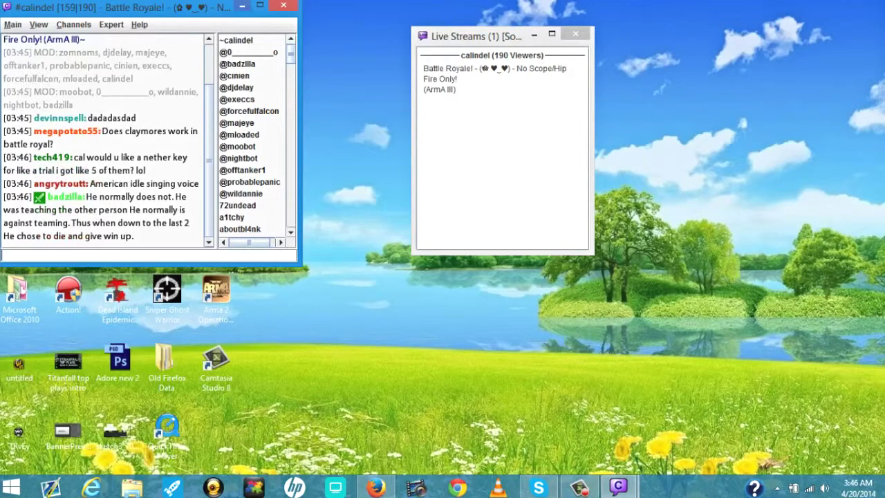
- Close Chatty and open VLC media player
{"action": "key", "text": "alt+F4"}
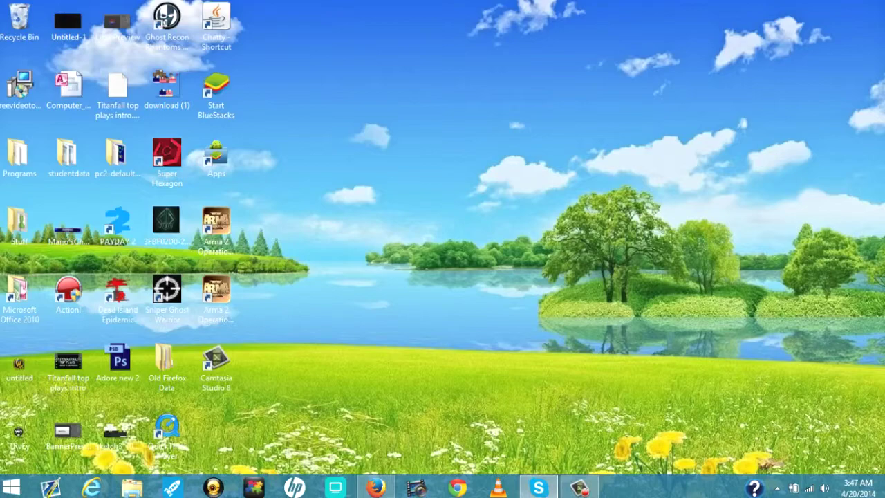
{"action": "left_click", "coordinate": [376, 488]}
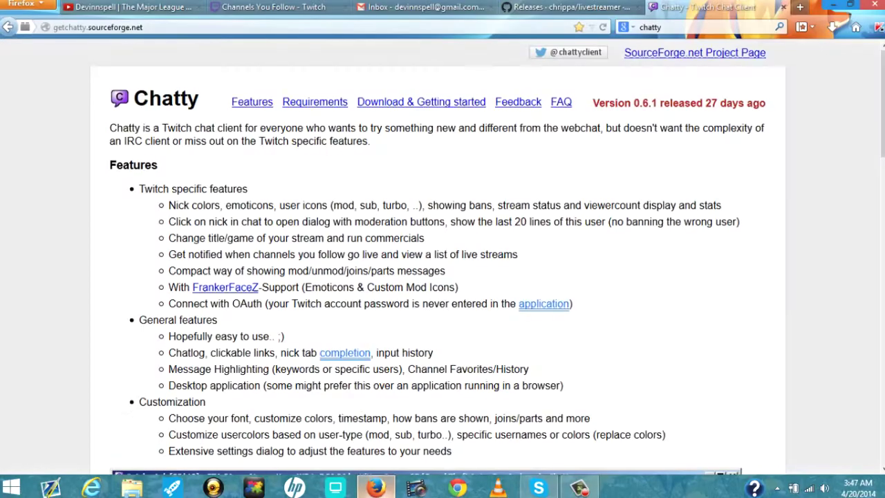
{"action": "left_click", "coordinate": [498, 487]}
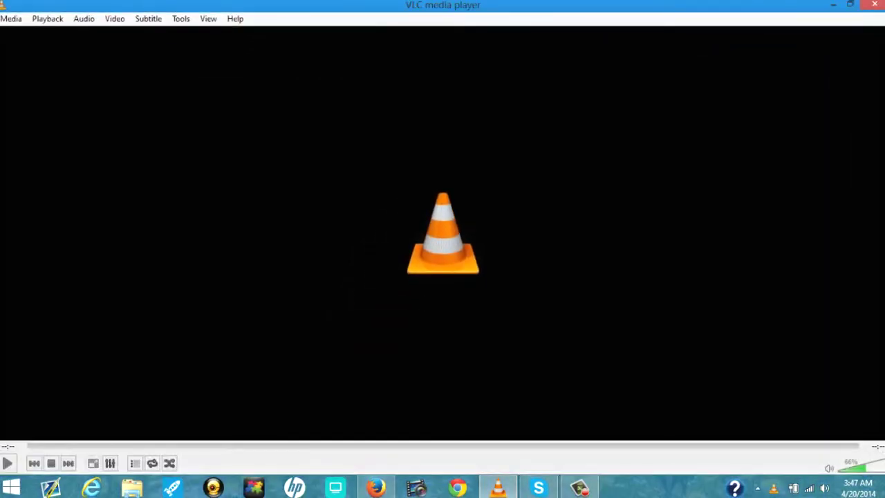
- Switch to Firefox and open the My Subscriptions feed on YouTube
{"action": "left_click", "coordinate": [375, 488]}
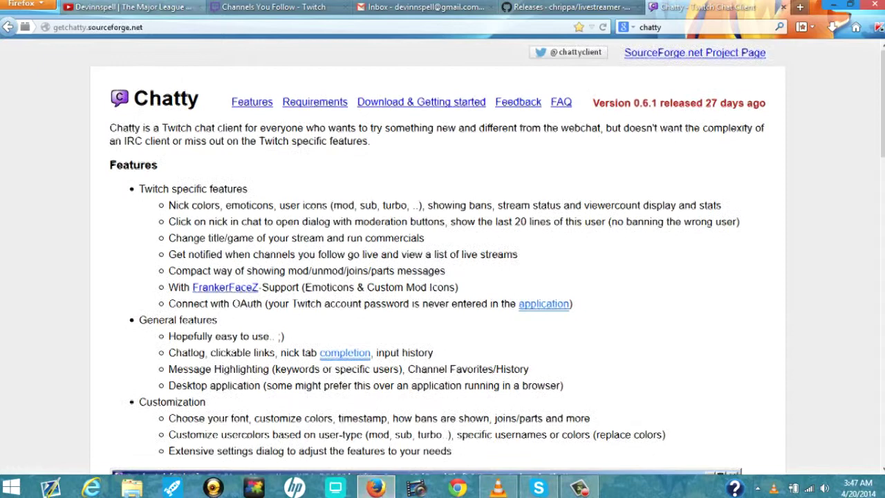
{"action": "left_click", "coordinate": [132, 7]}
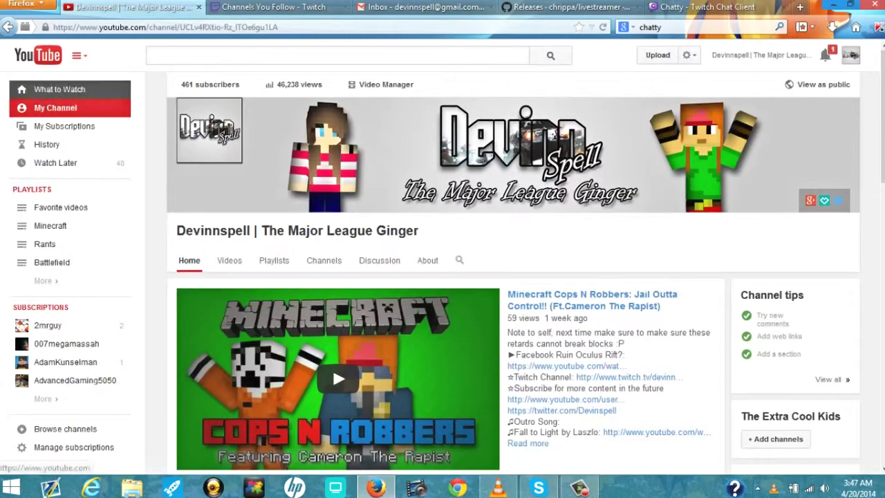
{"action": "left_click", "coordinate": [64, 125]}
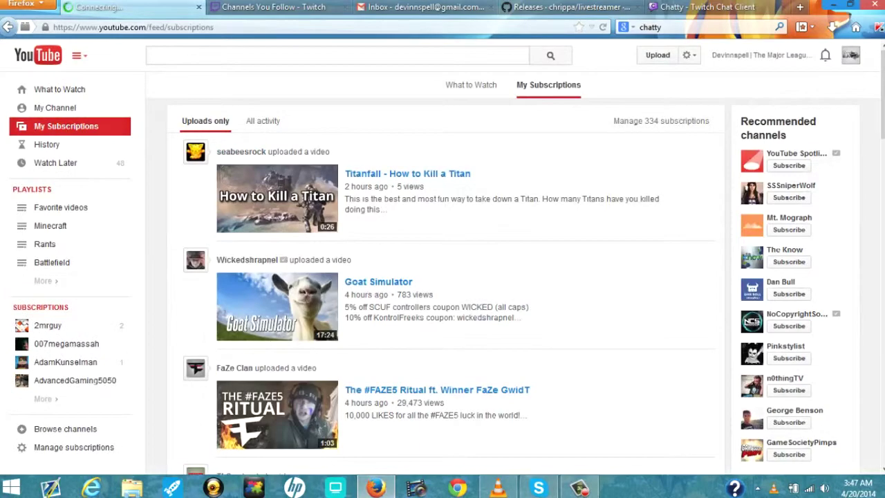
- Copy the link of the video "FIRST LOOK! - H1Z1" from the subscriptions feed
{"action": "scroll", "coordinate": [442, 287], "scroll_direction": "down", "scroll_amount": 10}
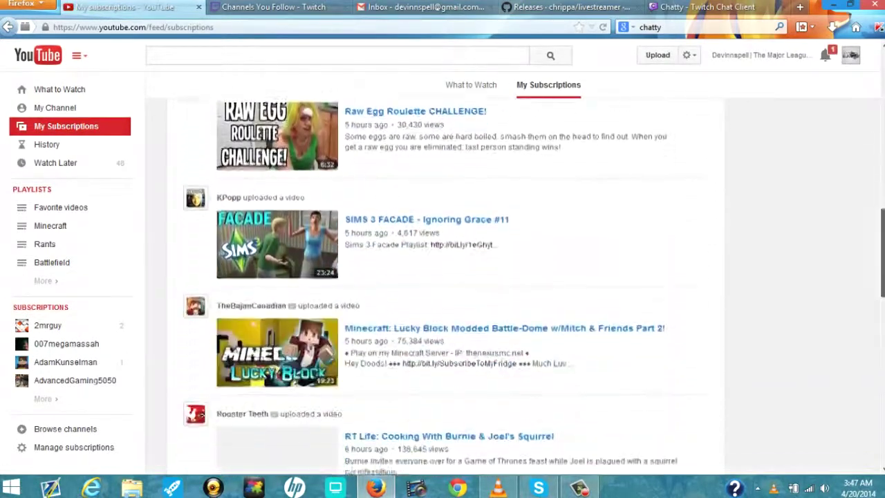
{"action": "scroll", "coordinate": [389, 351], "scroll_direction": "down", "scroll_amount": 3}
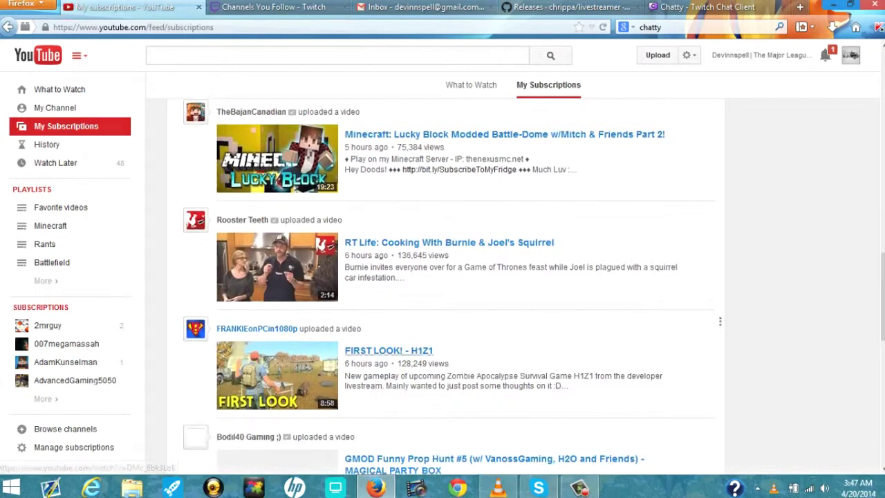
{"action": "right_click", "coordinate": [374, 353]}
{"action": "left_click", "coordinate": [415, 438]}
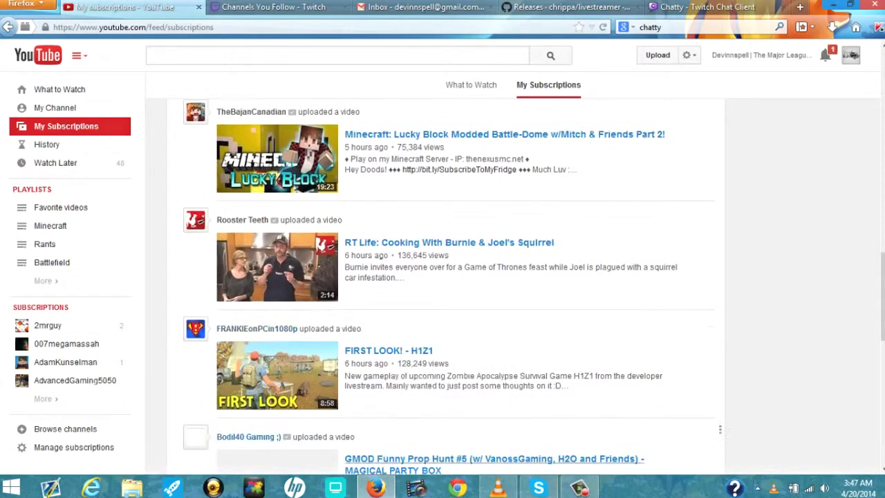
- Switch to VLC media player and play the copied YouTube video link as a network stream
{"action": "left_click", "coordinate": [498, 488]}
{"action": "left_click", "coordinate": [11, 19]}
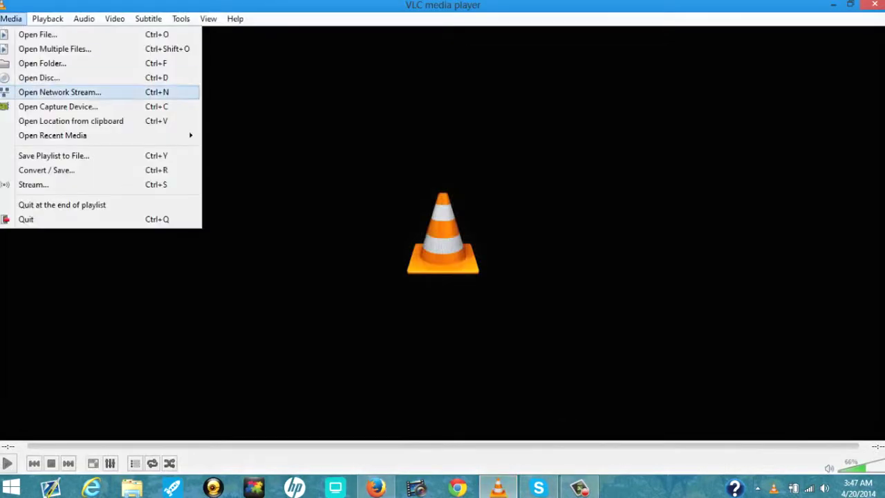
{"action": "key", "text": "Return"}
{"action": "key", "text": "Return"}
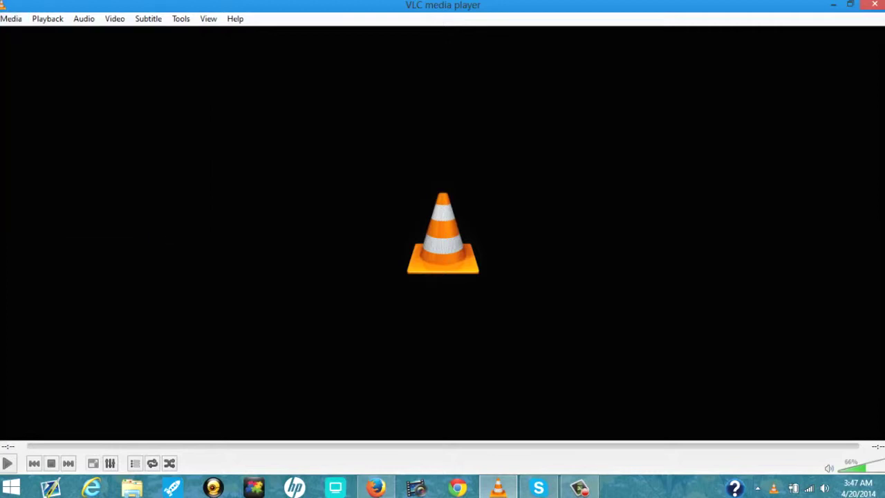
{"action": "key", "text": "shift+F10"}
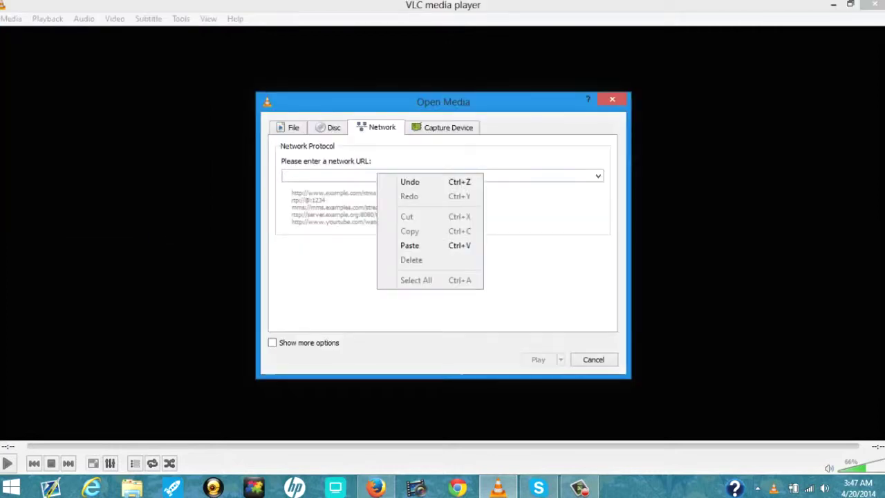
{"action": "key", "text": "Down"}
{"action": "key", "text": "Down"}
{"action": "key", "text": "Down"}
{"action": "key", "text": "Down"}
{"action": "key", "text": "Down"}
{"action": "key", "text": "Return"}
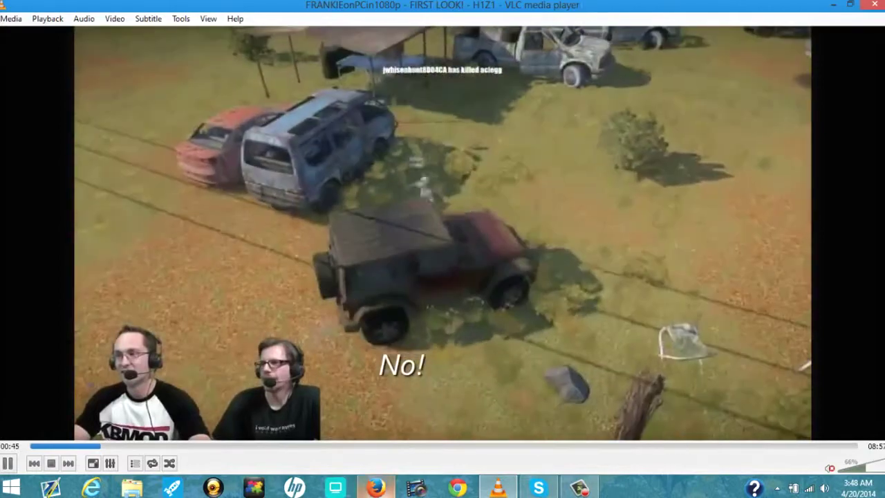
- Pause the H1Z1 video and minimize the player to show the desktop
{"action": "left_click", "coordinate": [375, 488]}
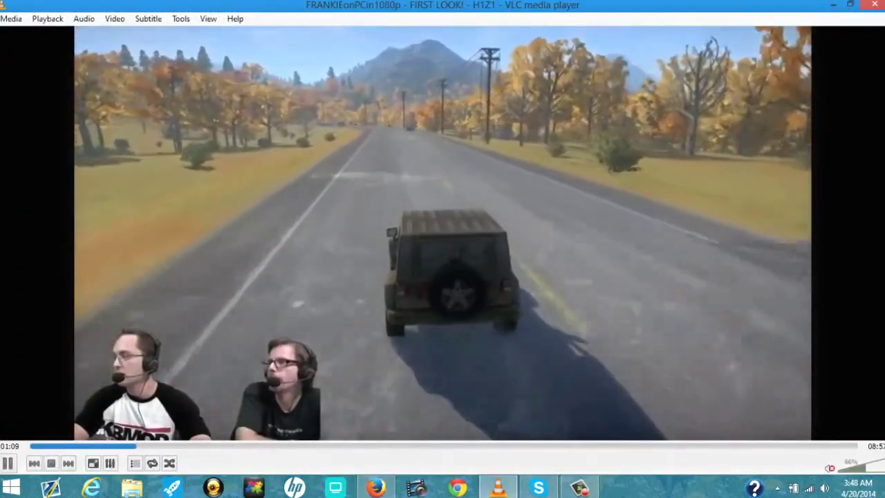
{"action": "key", "text": "space"}
{"action": "left_click", "coordinate": [834, 4]}
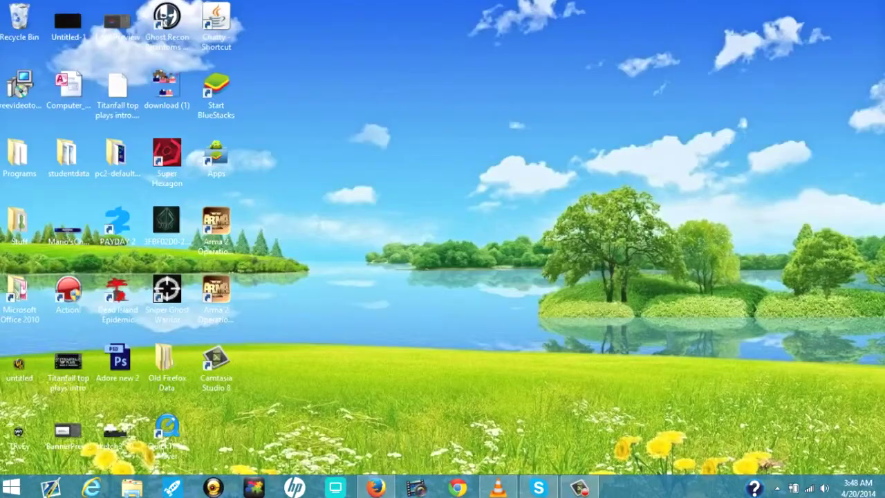